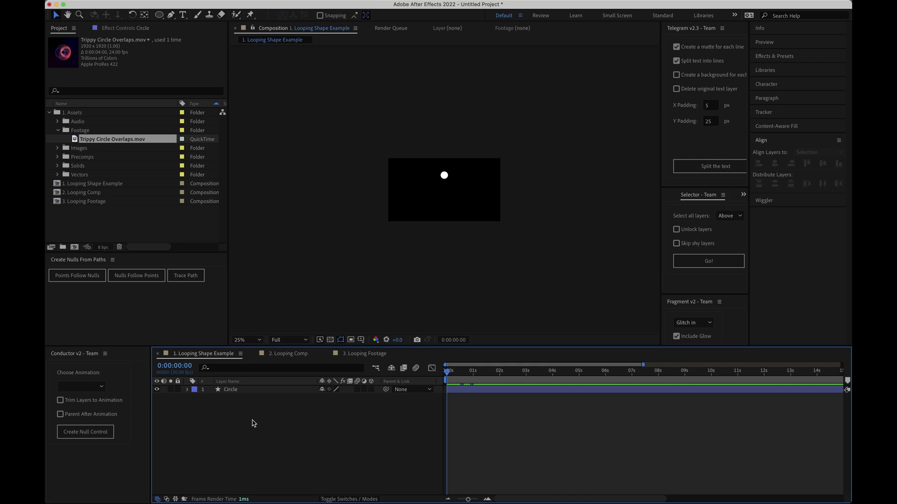
# Preview the circle animation, then show only the Circle layer's Position keyframes at 0:00:01:12
pyautogui.click(238, 390)
pyautogui.press('space')
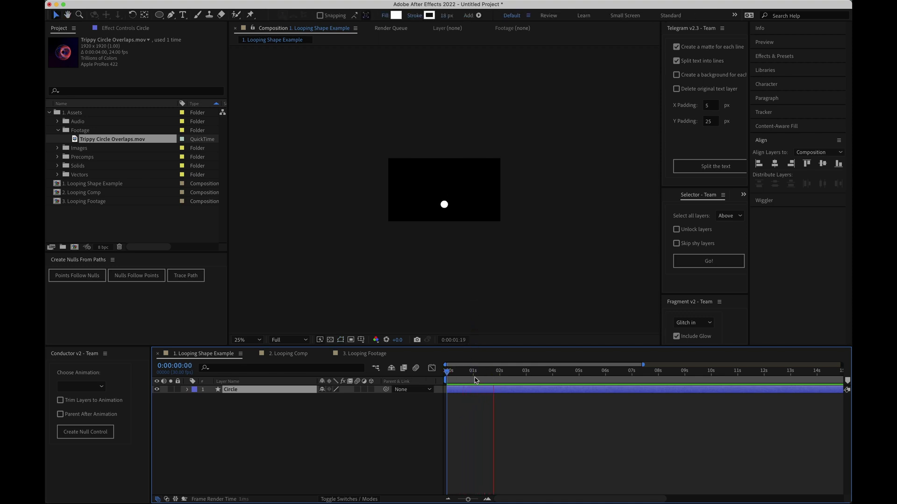
pyautogui.press('space')
pyautogui.press('space')
pyautogui.click(393, 432)
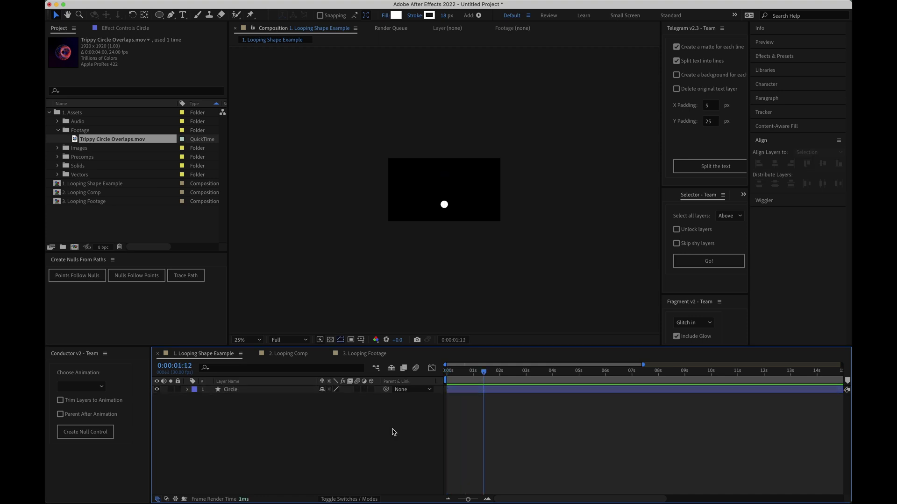
pyautogui.click(287, 390)
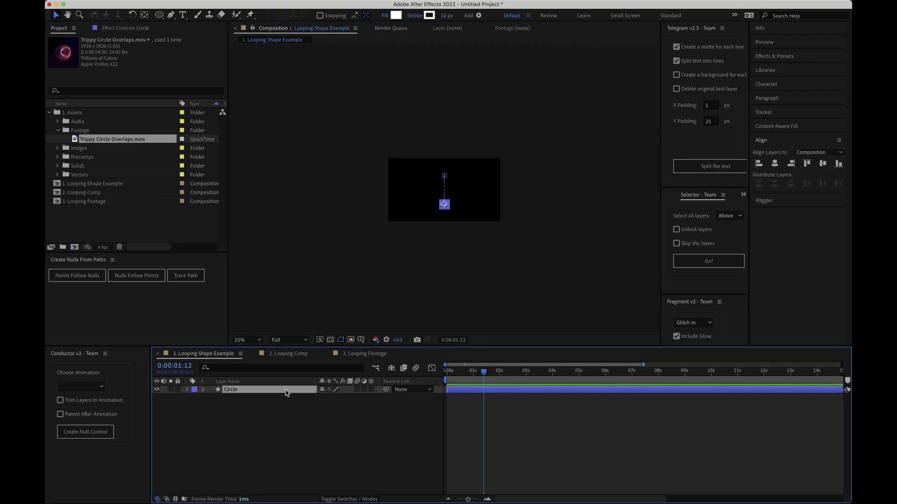
pyautogui.press('p')
# Replace the Circle's default transform.position expression with loopOut("cycle") and commit it
pyautogui.keyDown('alt'); pyautogui.click(211, 398); pyautogui.keyUp('alt')
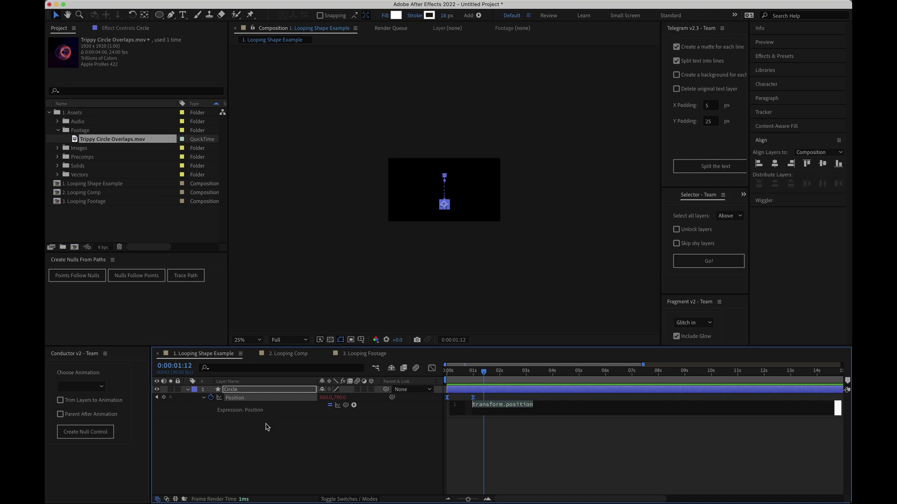
pyautogui.press('BackSpace')
pyautogui.write('loopOu')
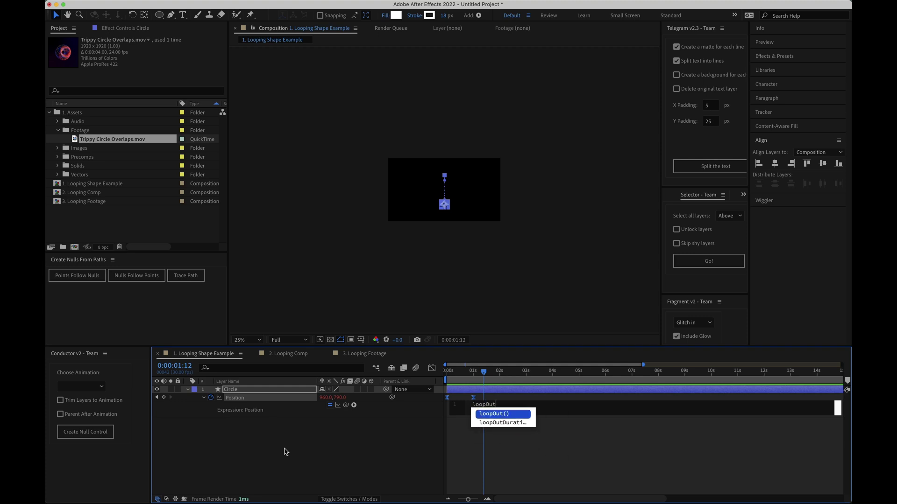
pyautogui.write('t')
pyautogui.press('Return')
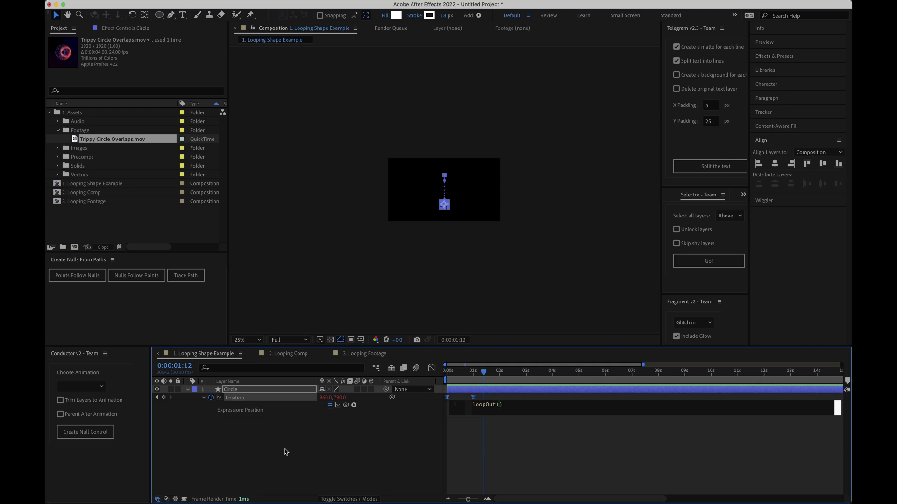
pyautogui.write('"')
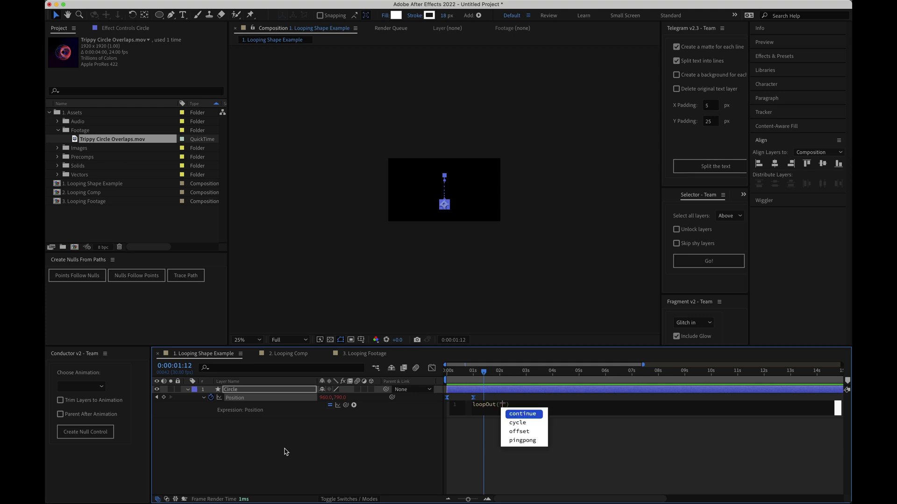
pyautogui.write('cycle')
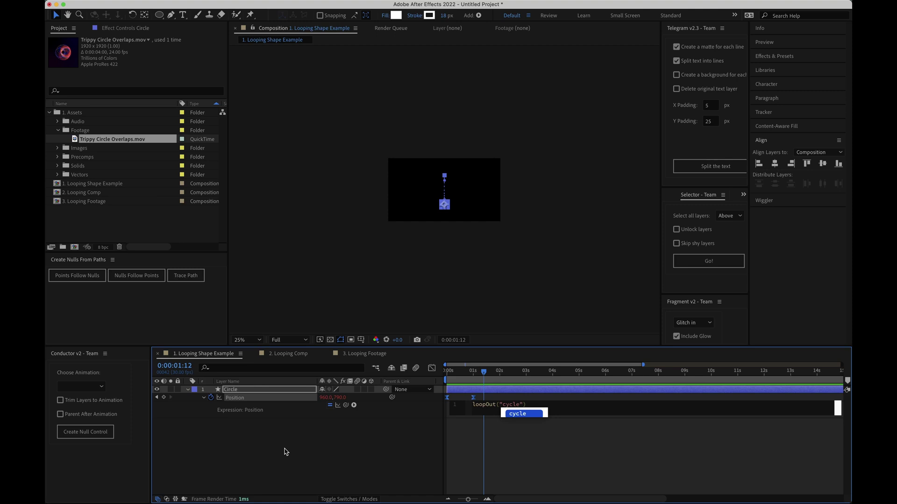
pyautogui.press('Return')
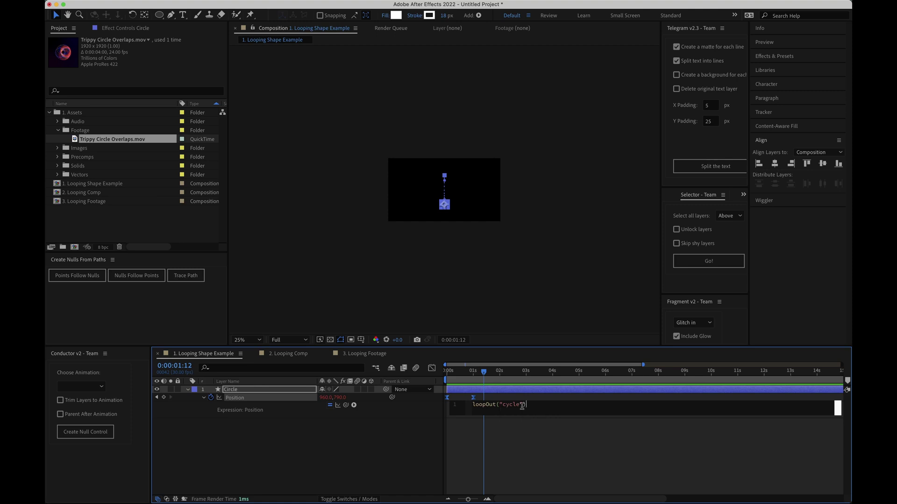
pyautogui.click(381, 451)
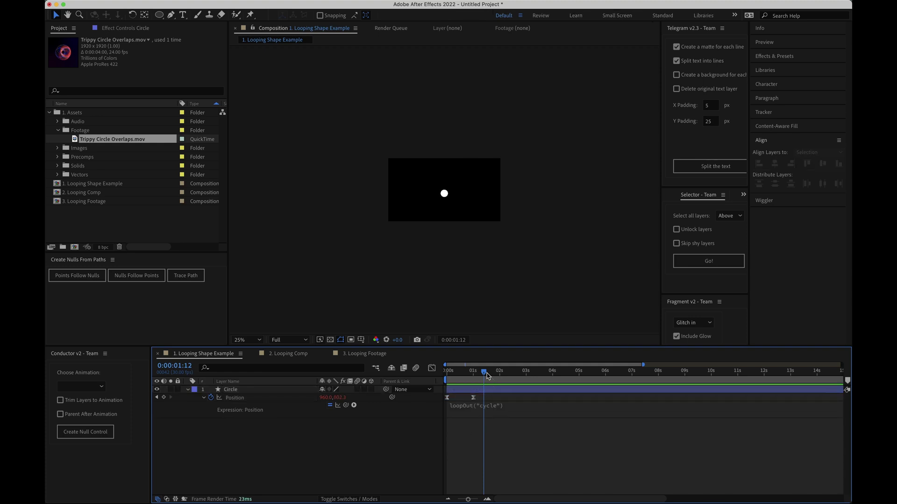
# Preview the looping circle motion from the start, then scrub to 0:00:01:03
pyautogui.moveTo(487, 376); pyautogui.dragTo(444, 379)
pyautogui.press('space')
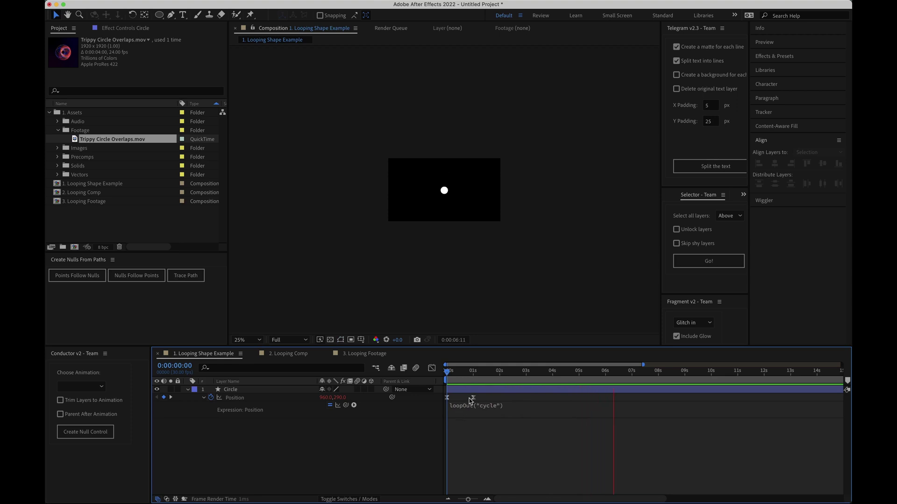
pyautogui.click(473, 373)
pyautogui.moveTo(475, 376); pyautogui.dragTo(469, 373)
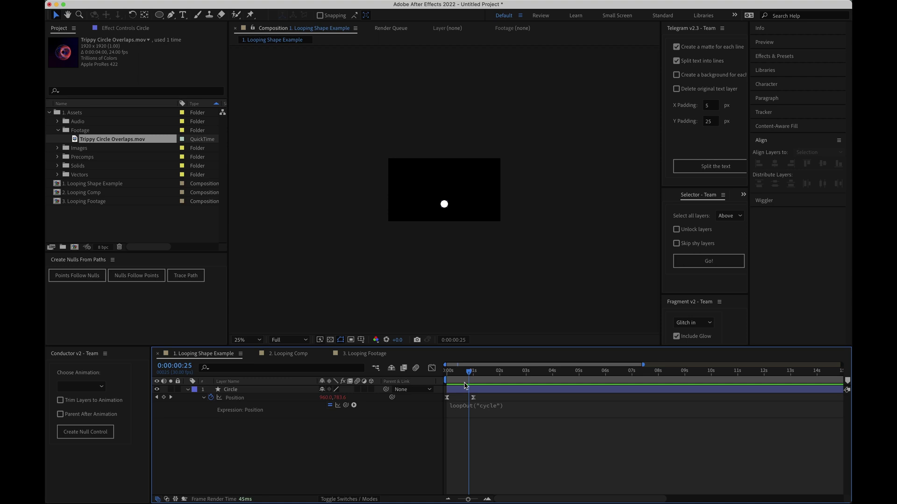
pyautogui.moveTo(469, 373); pyautogui.dragTo(634, 375)
# Move the second Position keyframe from 1s to 2s and preview the slower loop
pyautogui.moveTo(472, 398); pyautogui.dragTo(500, 398)
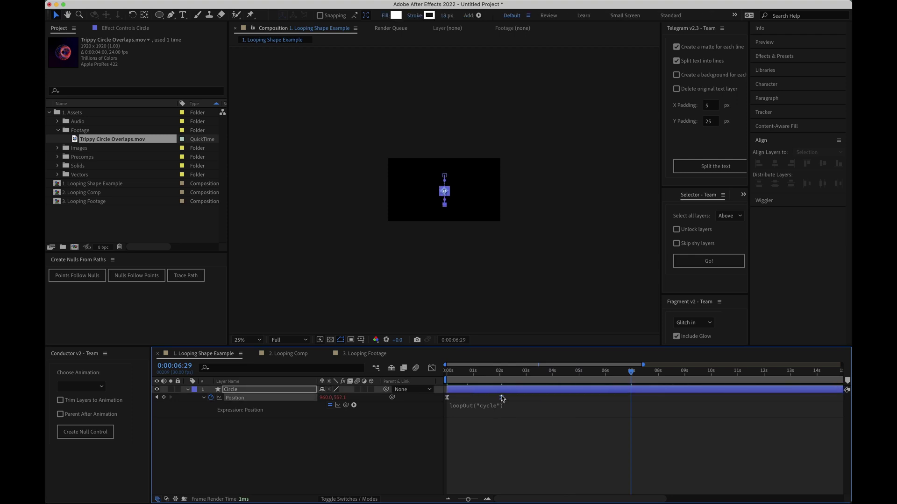
pyautogui.press('space')
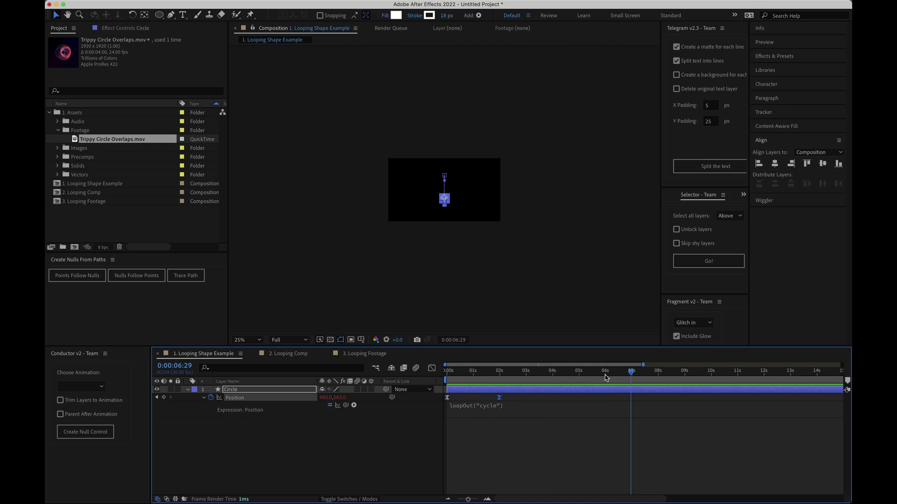
pyautogui.moveTo(607, 380); pyautogui.dragTo(548, 390)
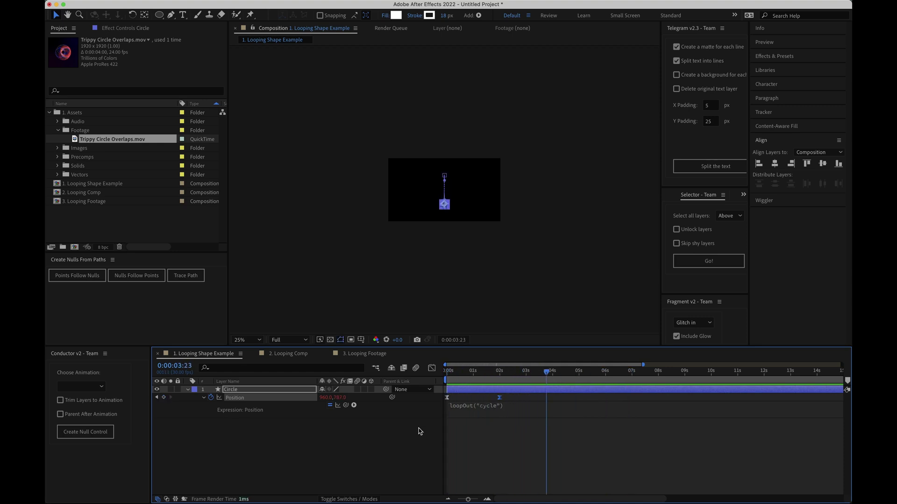
pyautogui.click(490, 417)
pyautogui.moveTo(498, 372); pyautogui.dragTo(443, 378)
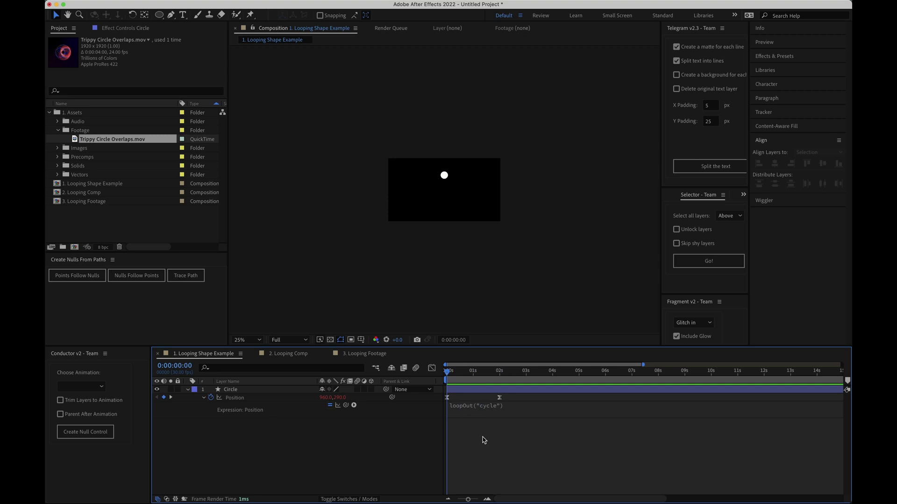
# Change the Position expression from cycle to loopOut("pingpong") and commit it
pyautogui.click(488, 410)
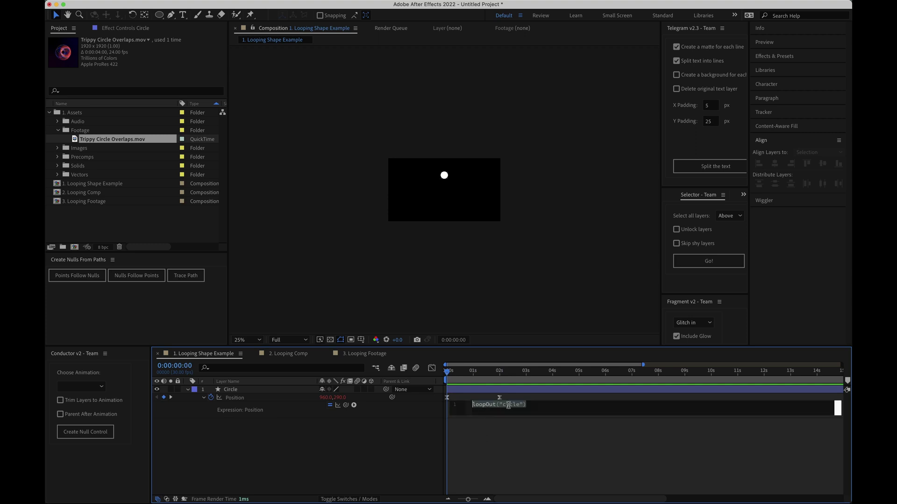
pyautogui.doubleClick(508, 405)
pyautogui.write('pingpong')
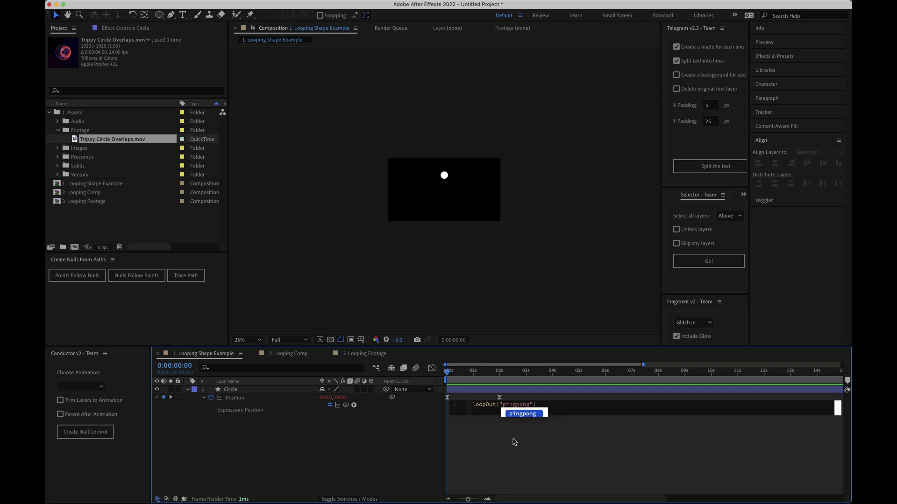
pyautogui.click(513, 442)
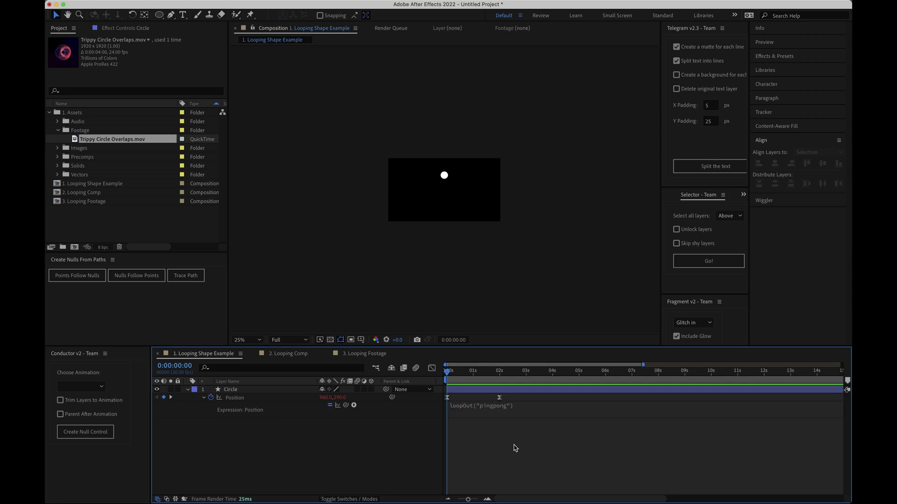
# Move the second Position keyframe back to 1s and preview the pingpong motion
pyautogui.click(499, 398)
pyautogui.moveTo(498, 398); pyautogui.dragTo(474, 397)
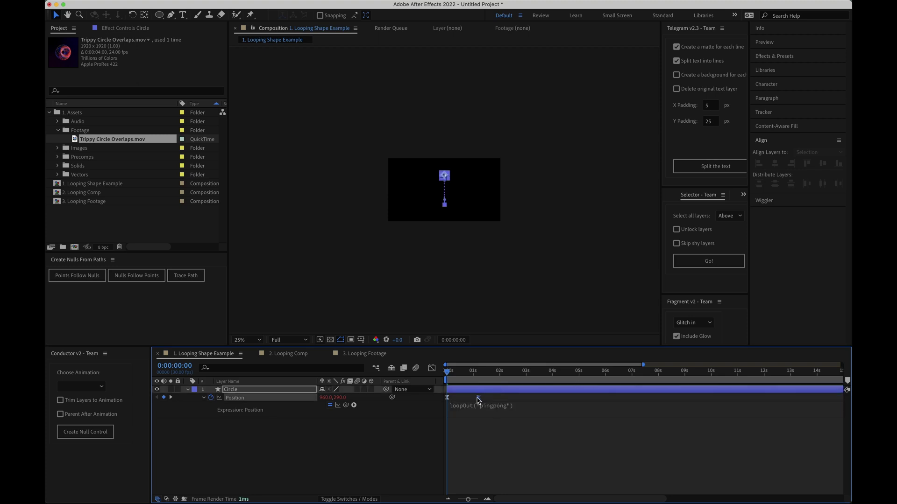
pyautogui.click(477, 457)
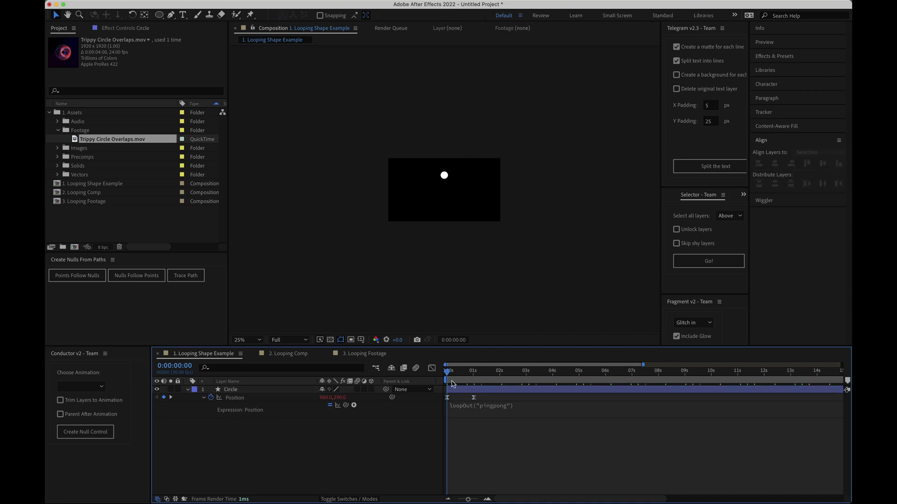
pyautogui.press('space')
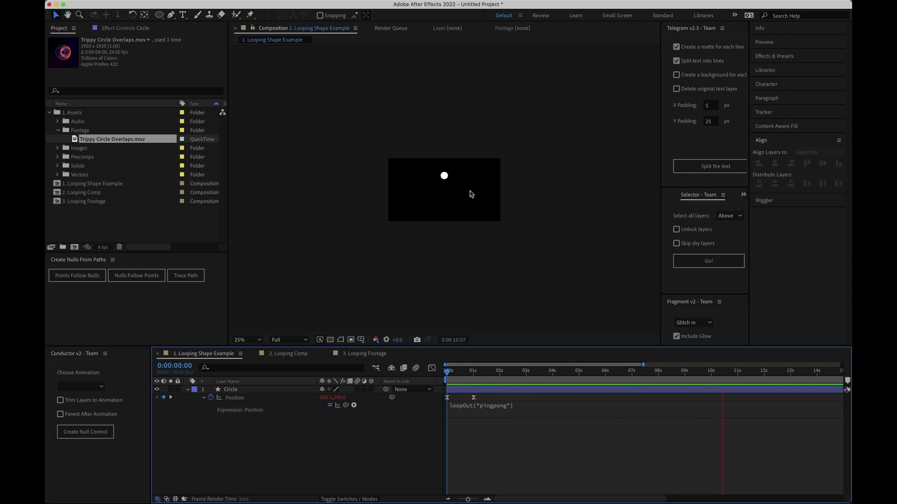
pyautogui.press('space')
pyautogui.moveTo(474, 377); pyautogui.dragTo(447, 378)
pyautogui.press('space')
pyautogui.press('space')
# Expand the Circle's Anchor Point, Position, Scale, Rotation and Opacity, then reveal the pingpong expression
pyautogui.click(230, 392)
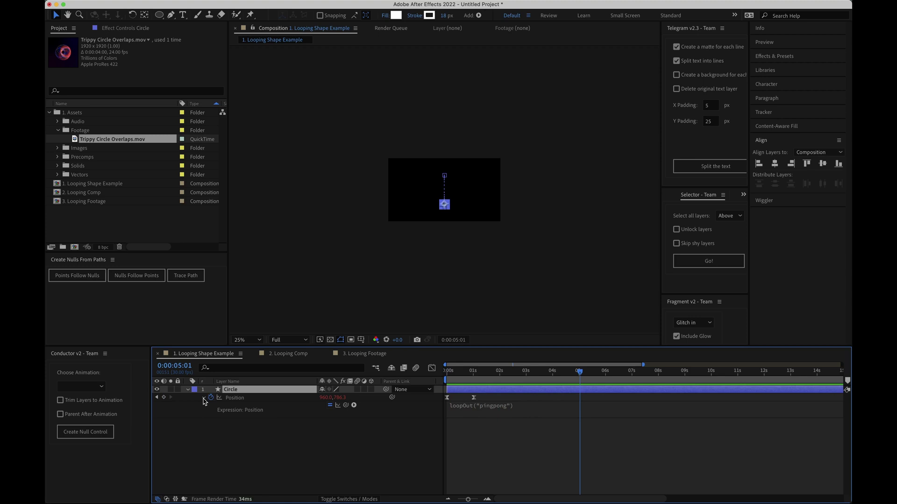
pyautogui.click(187, 389)
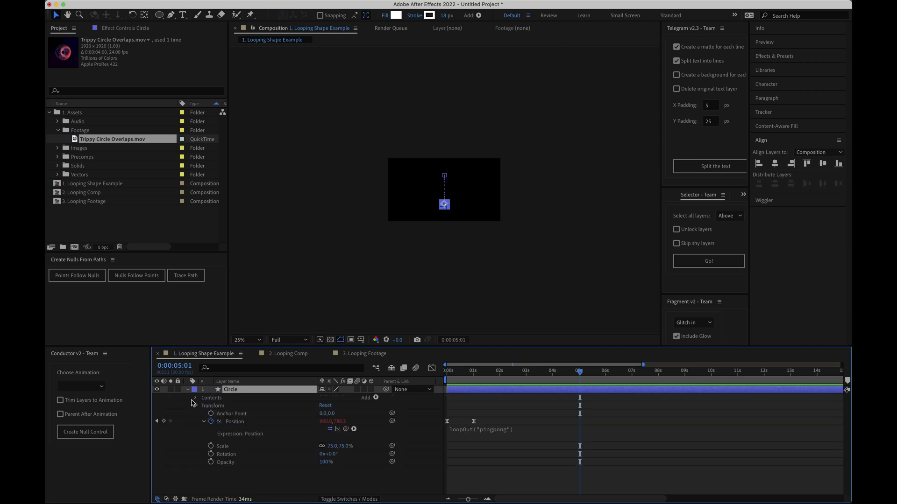
pyautogui.click(204, 421)
pyautogui.click(250, 414)
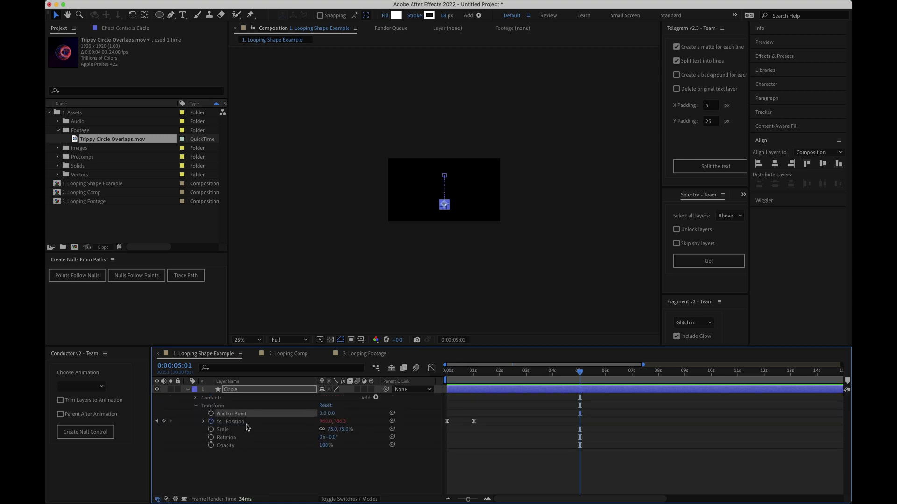
pyautogui.click(249, 421)
pyautogui.click(248, 430)
pyautogui.click(246, 440)
pyautogui.click(247, 446)
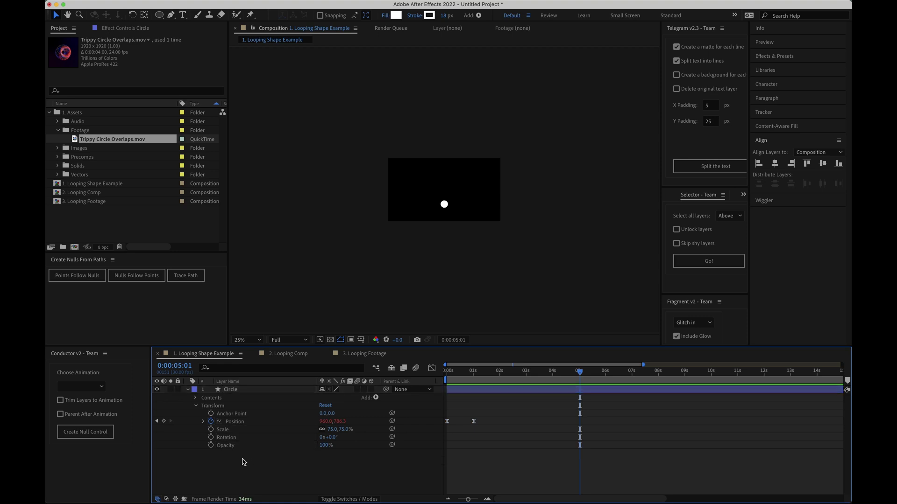
pyautogui.click(242, 462)
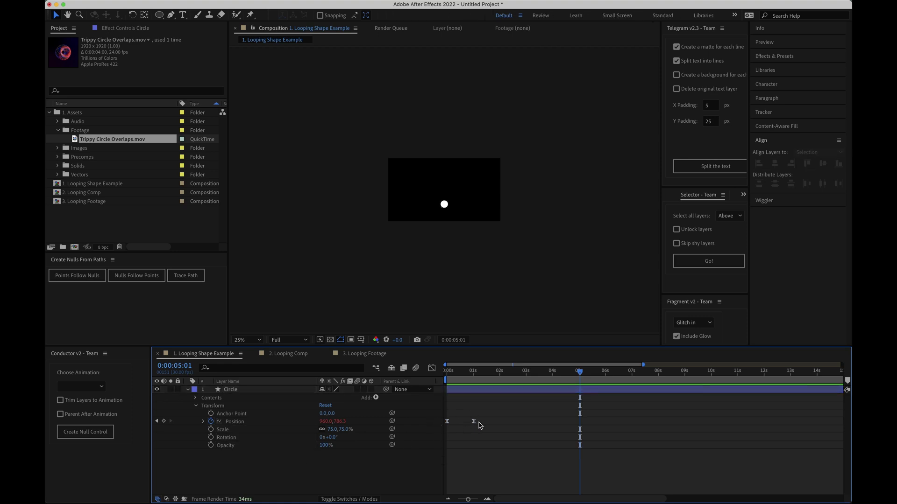
pyautogui.click(204, 422)
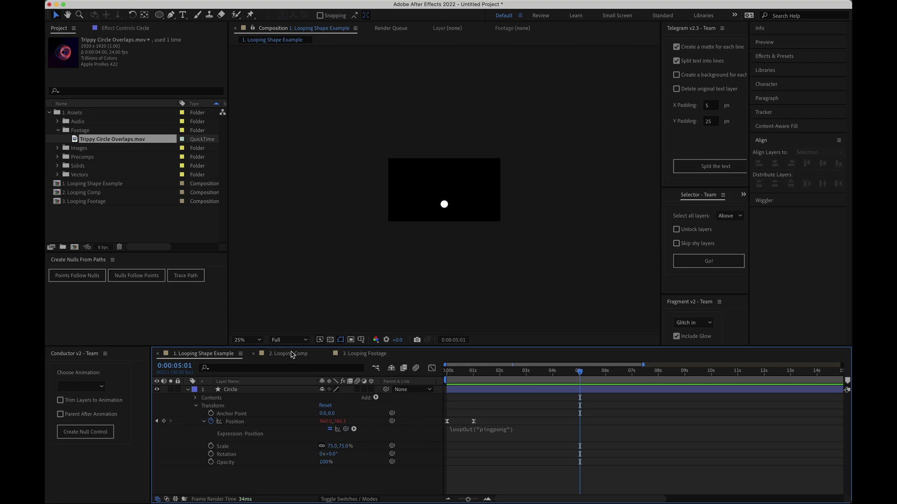
# Switch to the 2. Looping Comp, select the Loop Me layer and preview it
pyautogui.click(291, 353)
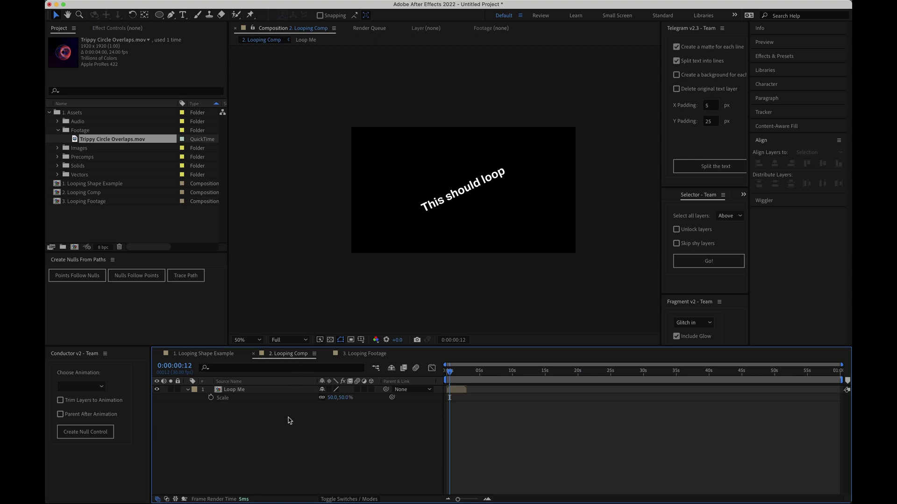
pyautogui.click(245, 391)
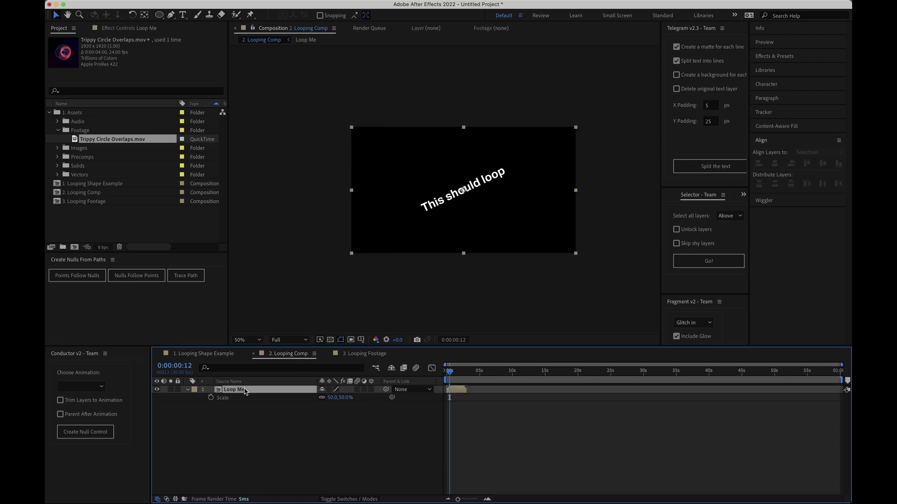
pyautogui.press('s')
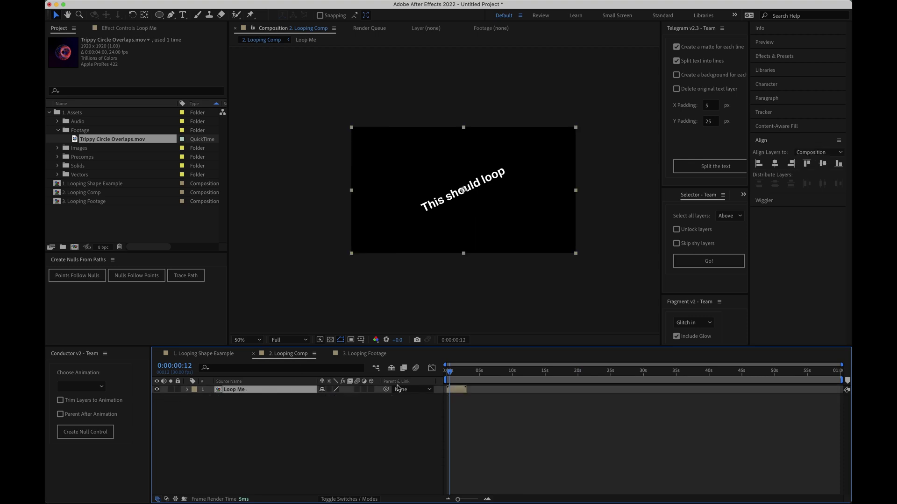
pyautogui.click(446, 378)
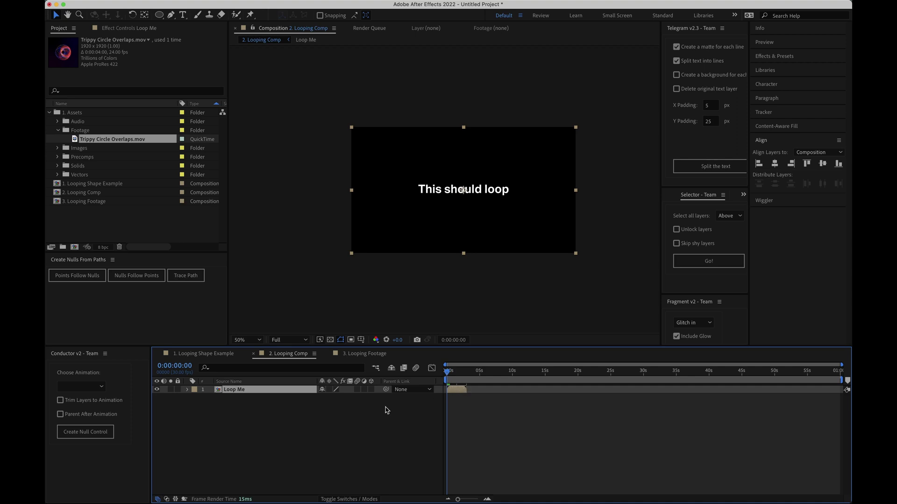
pyautogui.press('space')
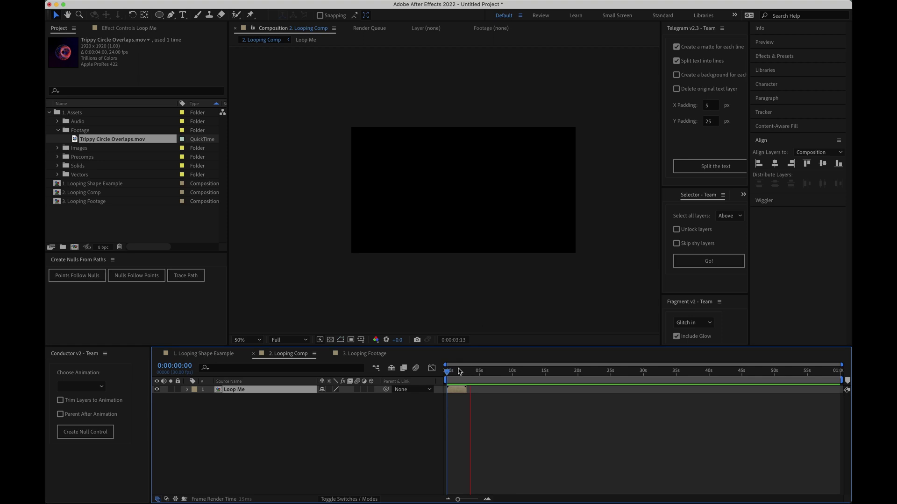
pyautogui.moveTo(460, 372)
pyautogui.mouseDown()
pyautogui.moveTo(468, 376)
pyautogui.moveTo(445, 376)
pyautogui.mouseUp()
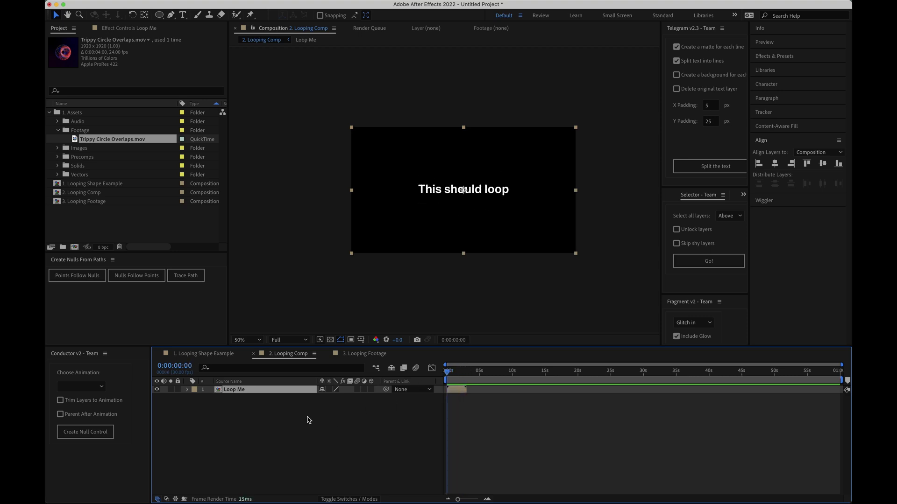
# Enable Time Remapping on the Loop Me layer from the Time context menu
pyautogui.rightClick(275, 390)
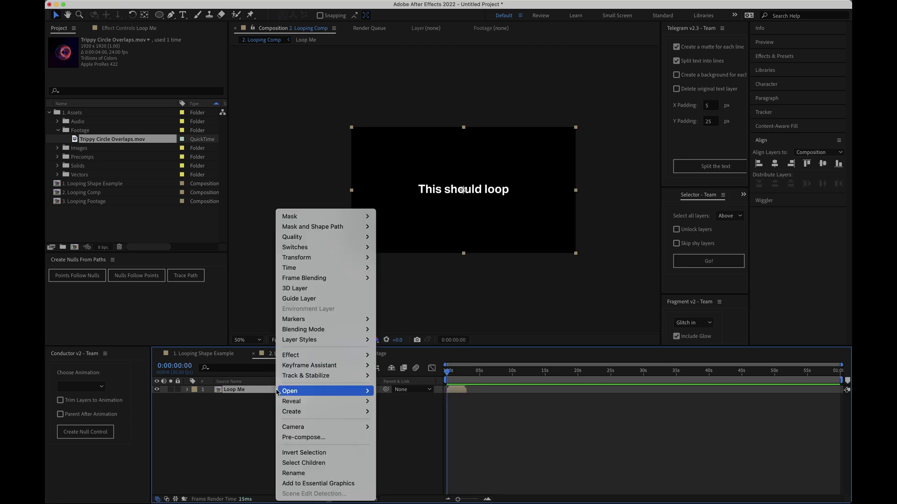
pyautogui.moveTo(355, 268)
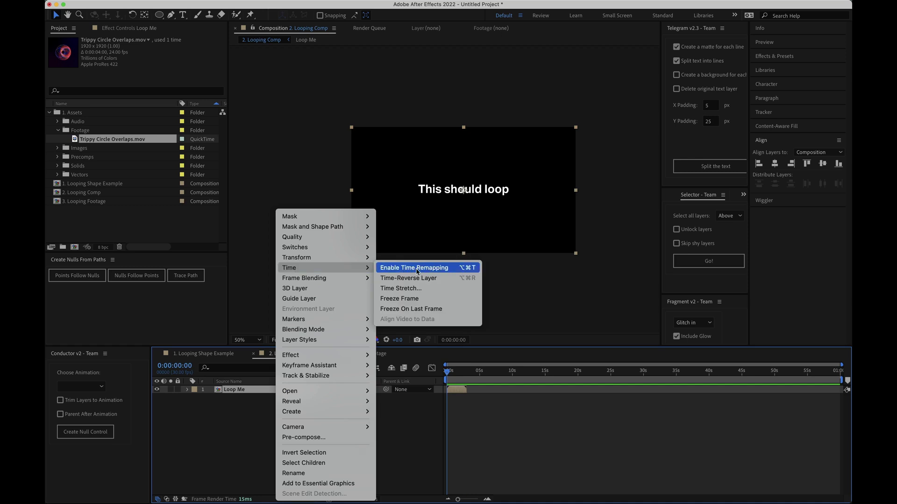
pyautogui.click(450, 272)
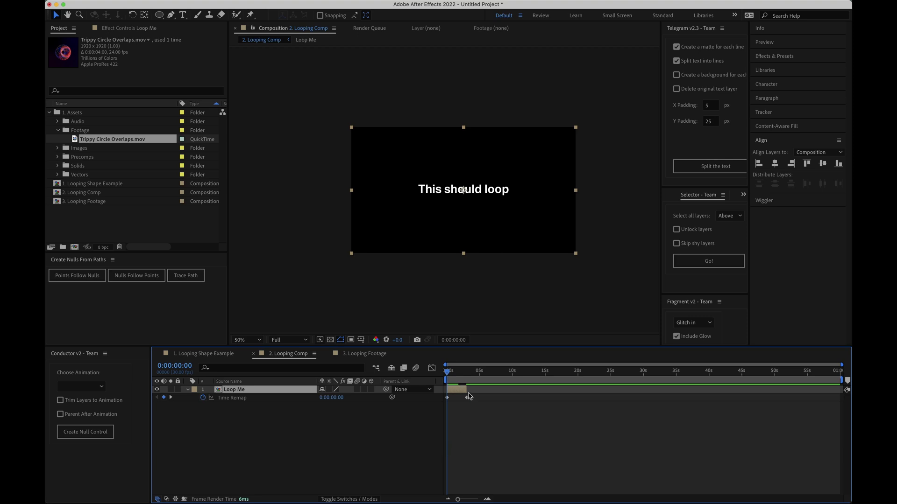
# Extend Loop Me to the comp end and give its Time Remap a loopOut("cycle") expression
pyautogui.moveTo(466, 390); pyautogui.dragTo(845, 388)
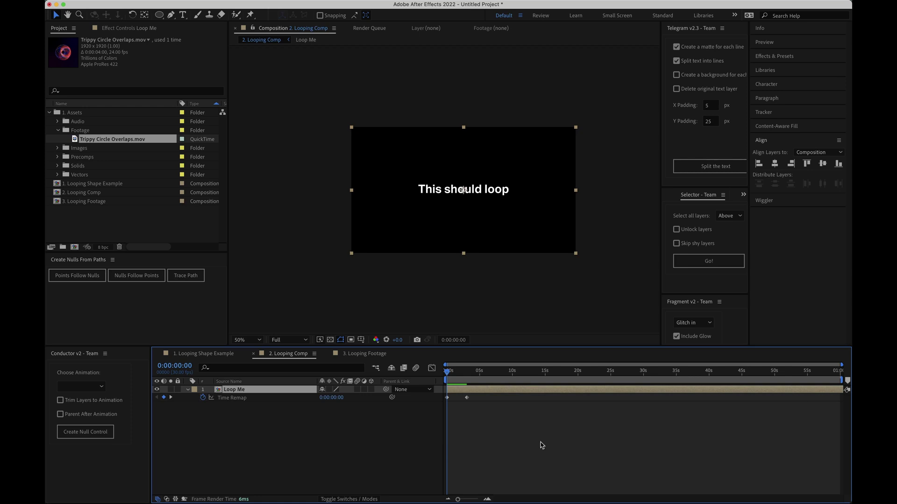
pyautogui.press('space')
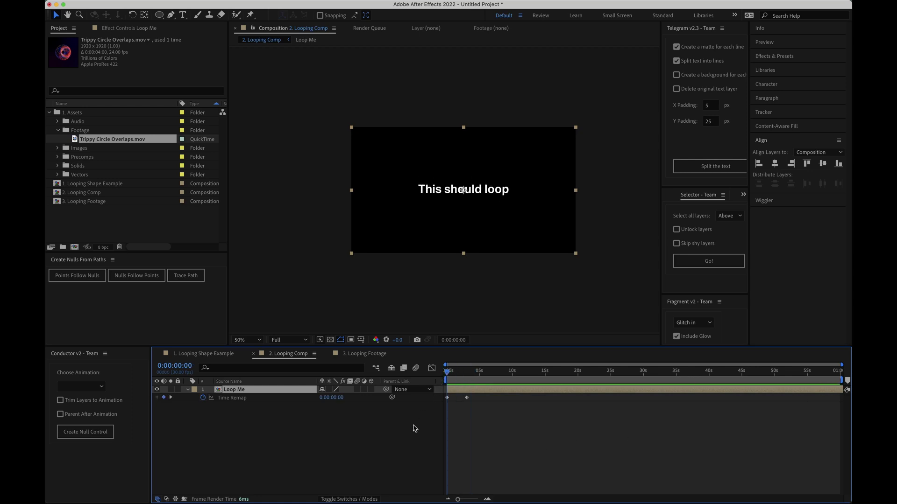
pyautogui.keyDown('alt'); pyautogui.click(202, 398); pyautogui.keyUp('alt')
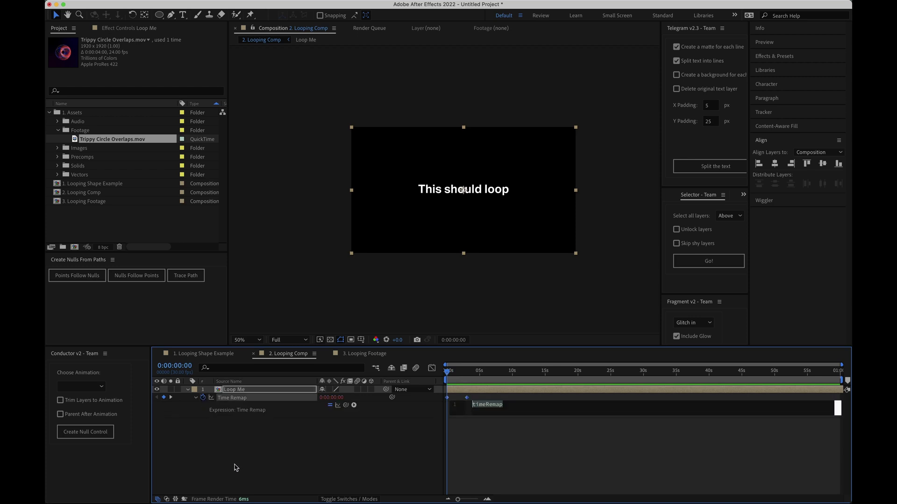
pyautogui.write('loopOut')
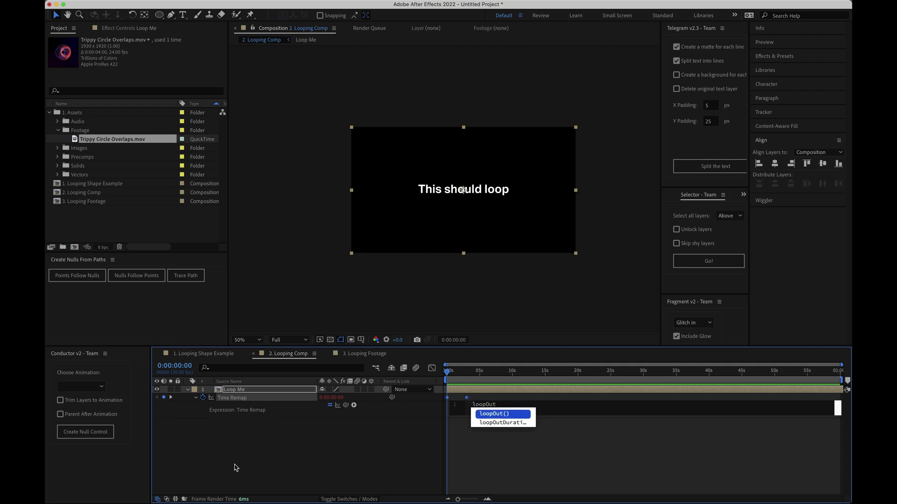
pyautogui.press('Return')
pyautogui.write('"')
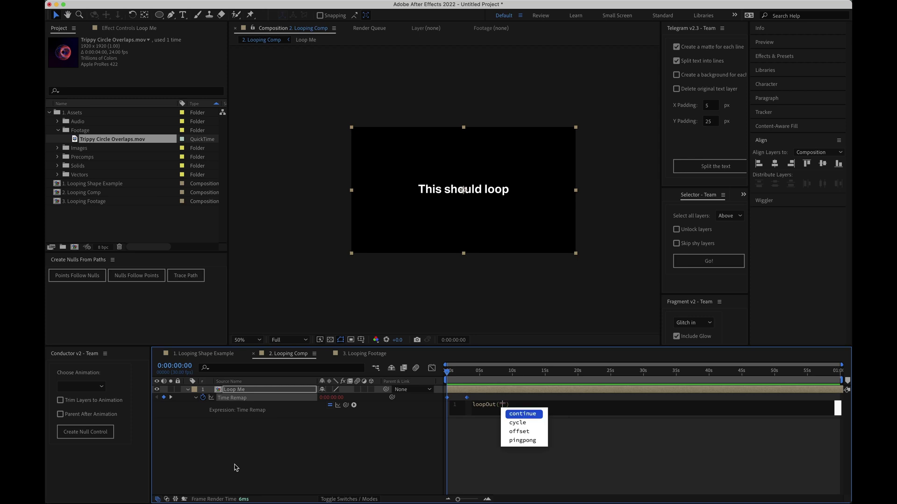
pyautogui.write('cycle')
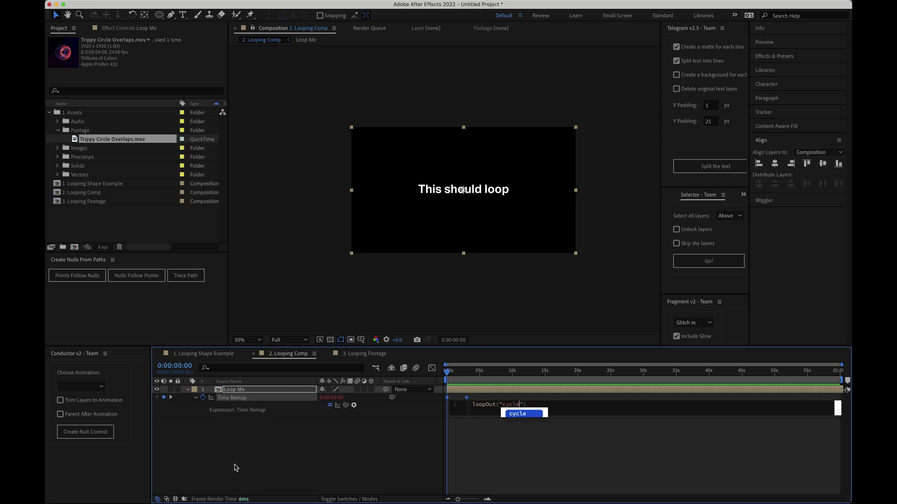
pyautogui.click(374, 443)
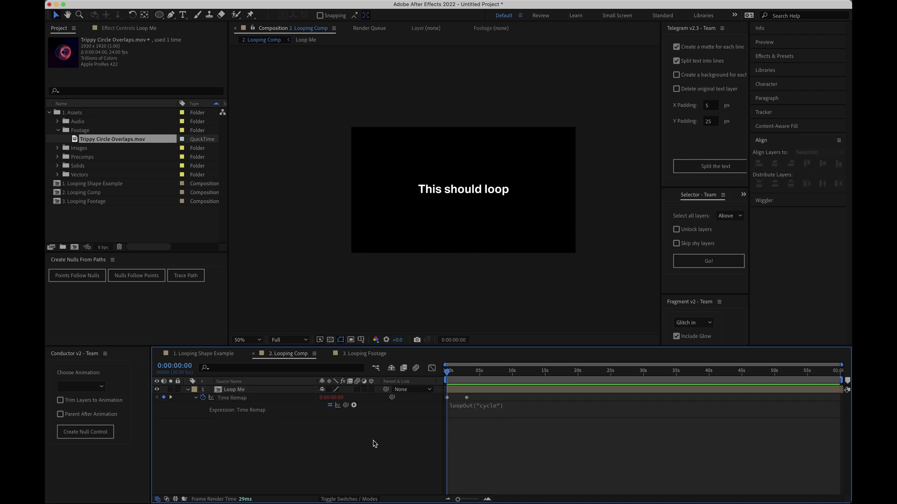
# Step through frames 3:01 and 3:02 to find 0:00:03:00, the last frame showing the text
pyautogui.moveTo(448, 372); pyautogui.dragTo(469, 383)
pyautogui.scroll(6, 470, 387)
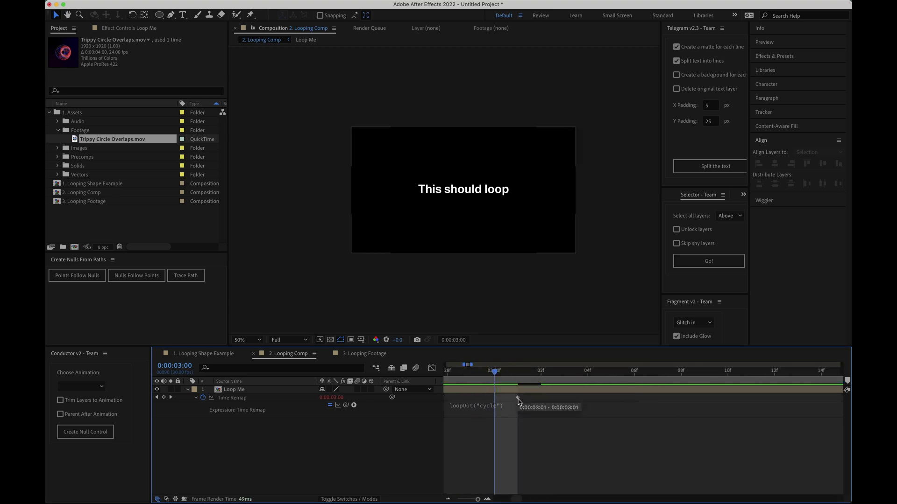
pyautogui.click(517, 374)
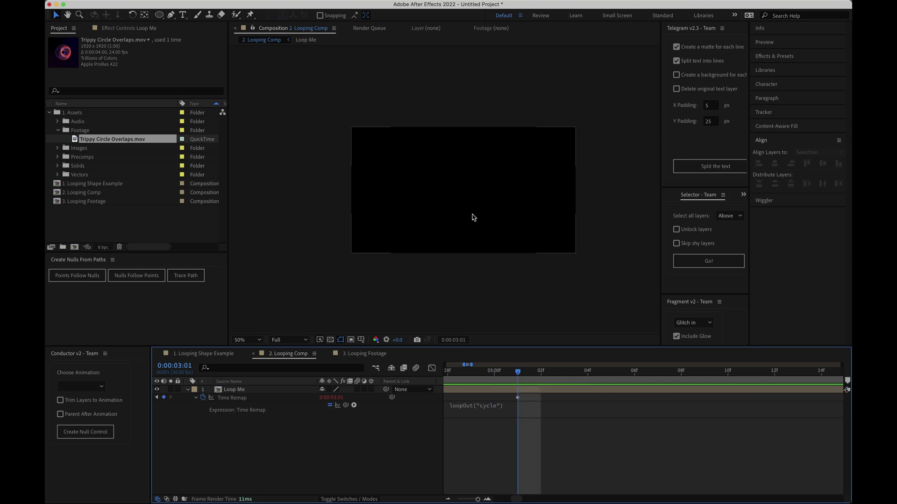
pyautogui.click(539, 375)
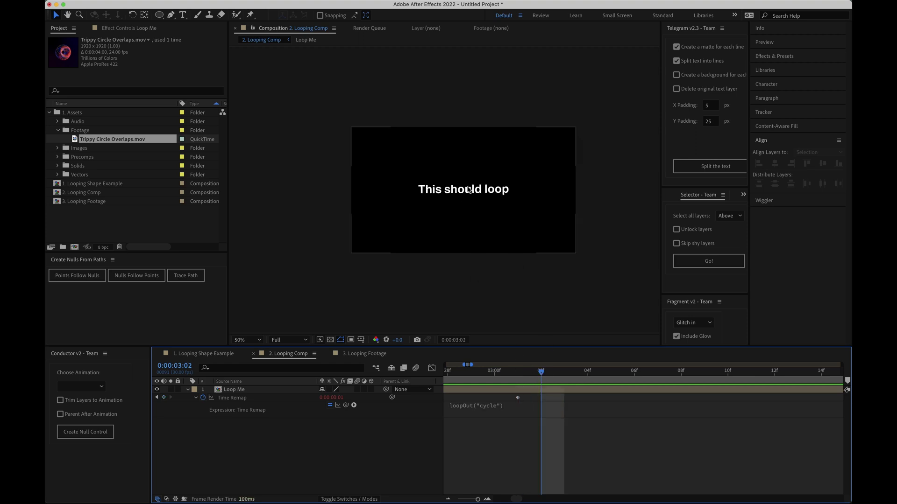
pyautogui.click(519, 374)
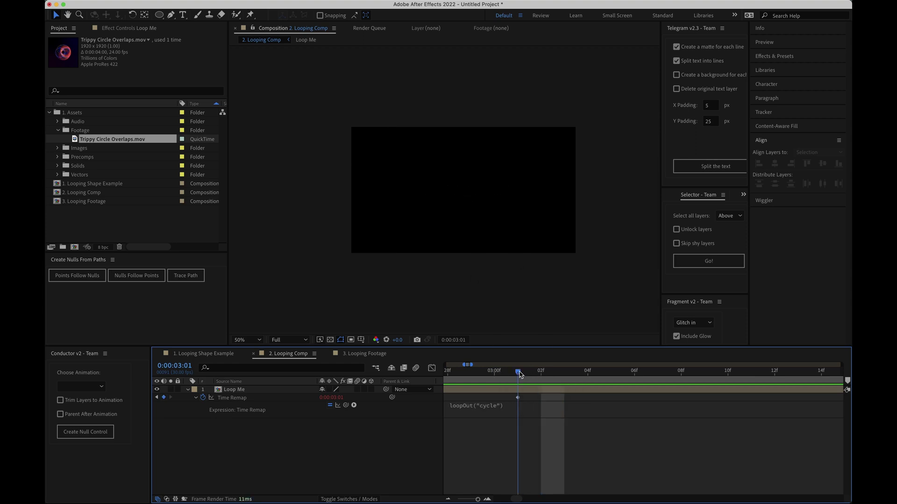
pyautogui.click(495, 376)
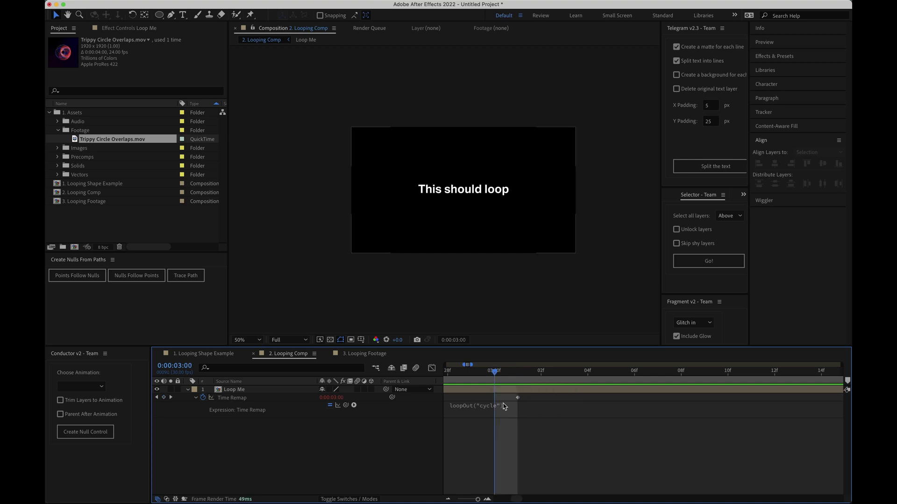
pyautogui.scroll(4, 504, 406)
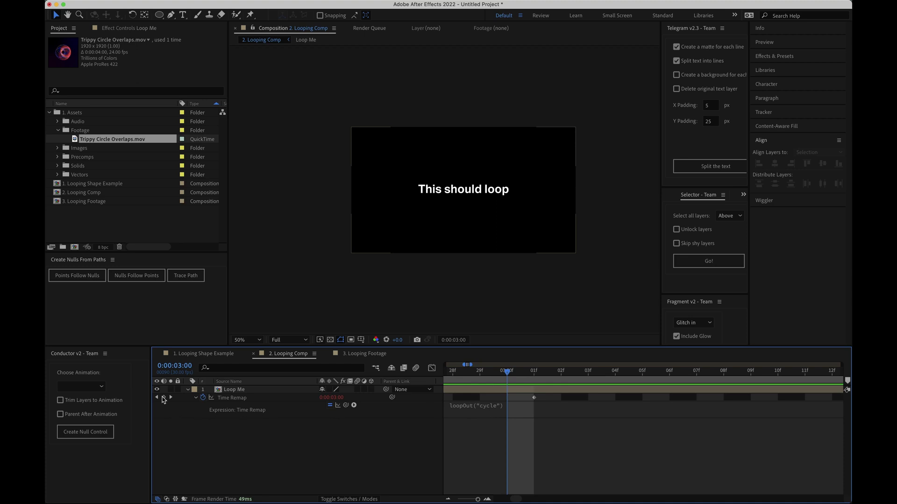
# Add a Time Remap keyframe at 0:00:03:00 and delete the later end keyframe
pyautogui.click(163, 398)
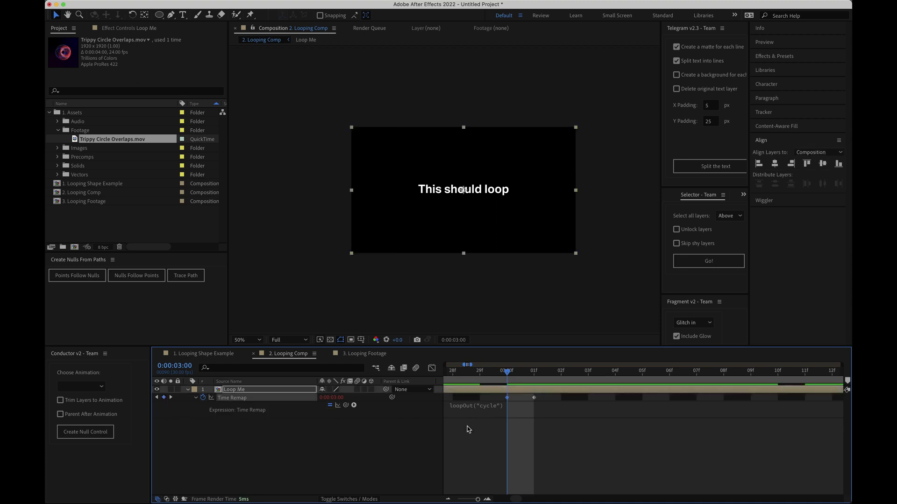
pyautogui.click(535, 398)
pyautogui.press('Delete')
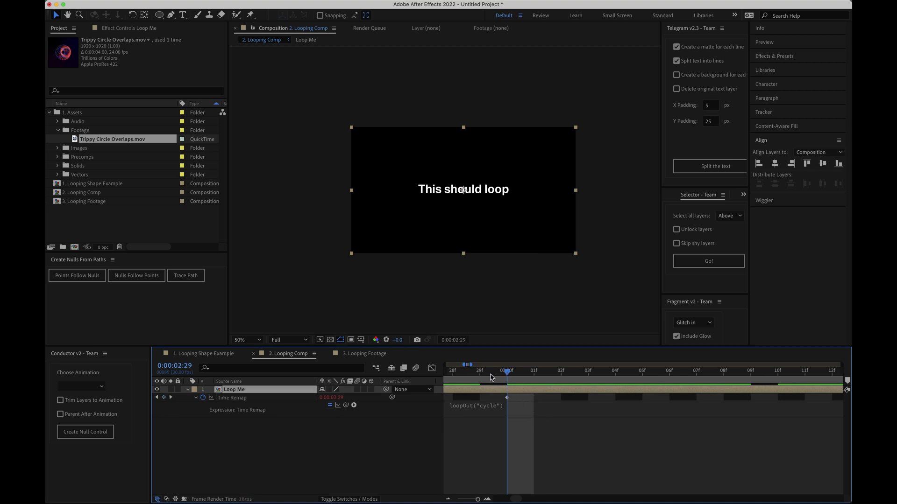
# Preview the continuously cycling text from just before the loop point, then return to the start
pyautogui.press('pageup')
pyautogui.press('pageup')
pyautogui.press('pageup')
pyautogui.press('pageup')
pyautogui.press('pageup')
pyautogui.press('pageup')
pyautogui.press('pageup')
pyautogui.press('pageup')
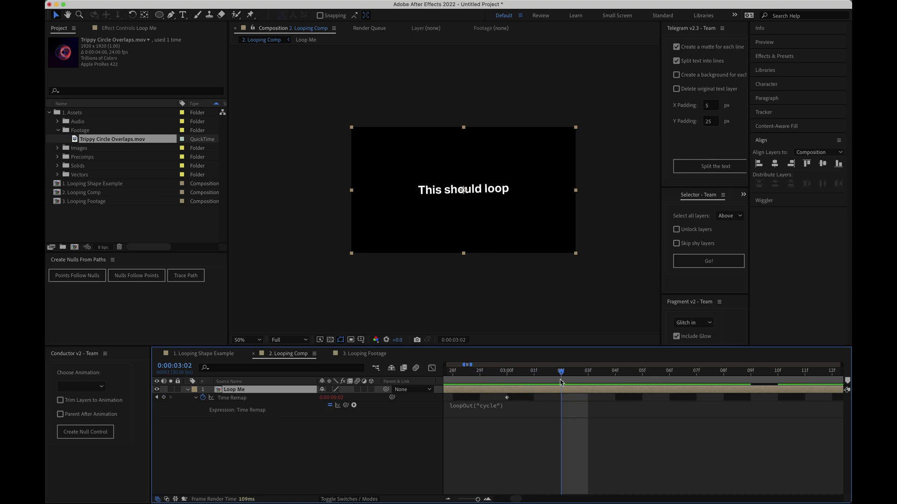
pyautogui.press('-')
pyautogui.press('space')
pyautogui.press('-')
pyautogui.press('-')
pyautogui.press('-')
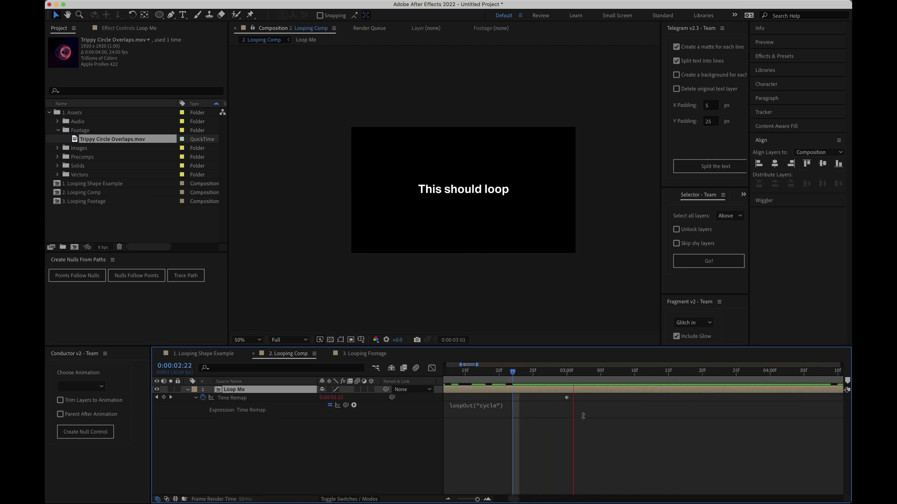
pyautogui.press('-')
pyautogui.press('-')
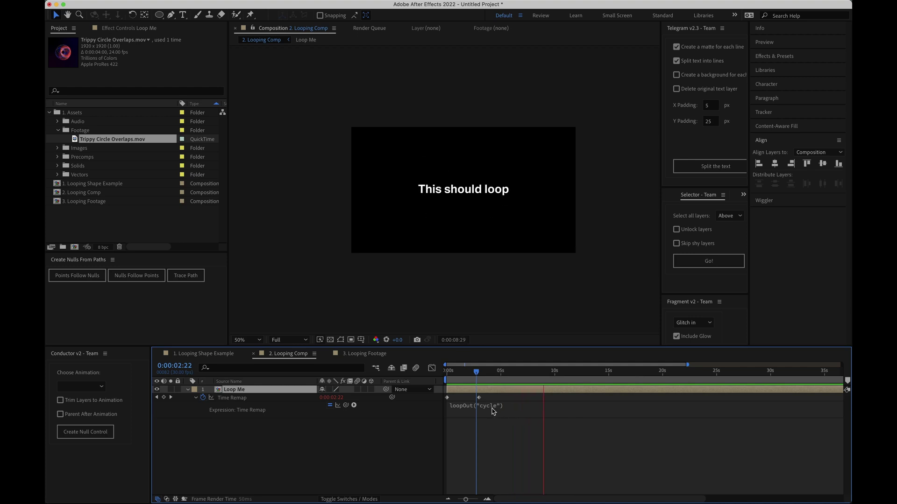
pyautogui.press('space')
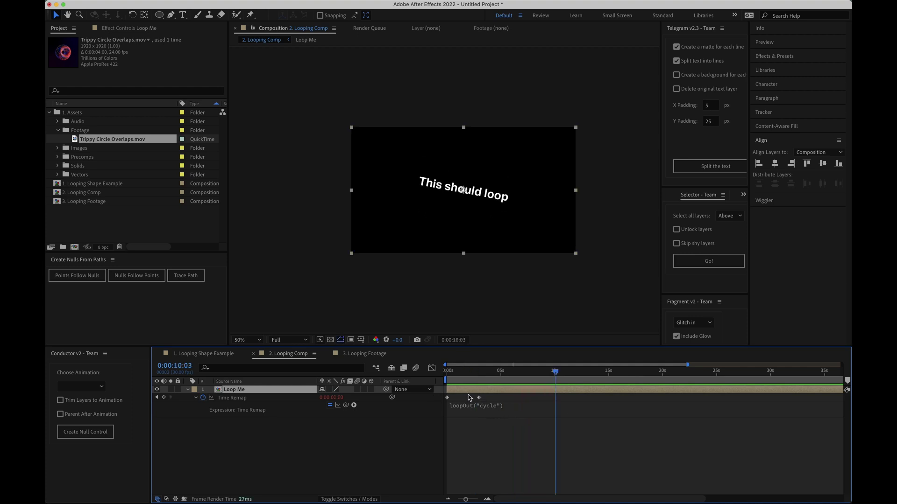
pyautogui.moveTo(483, 373); pyautogui.dragTo(444, 376)
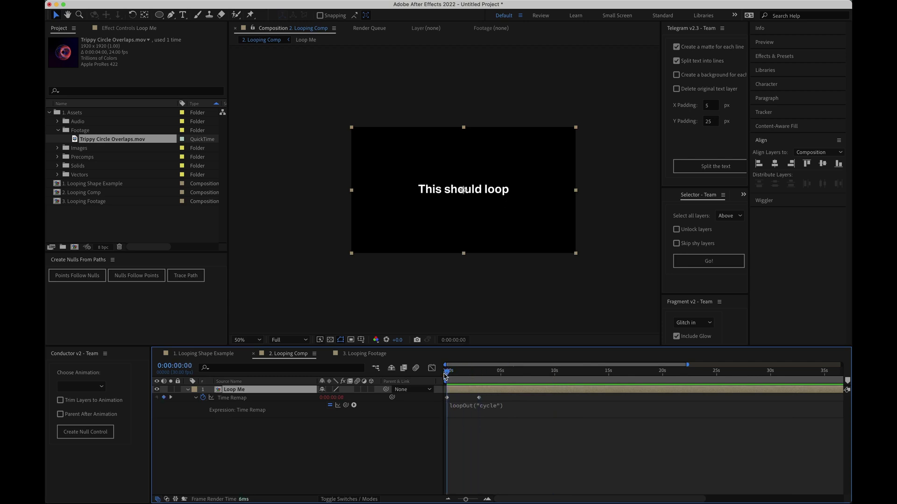
# Swap "cycle" for "pingpong" in Loop Me's Time Remap expression and preview the back-and-forth loop
pyautogui.click(492, 410)
pyautogui.doubleClick(506, 413)
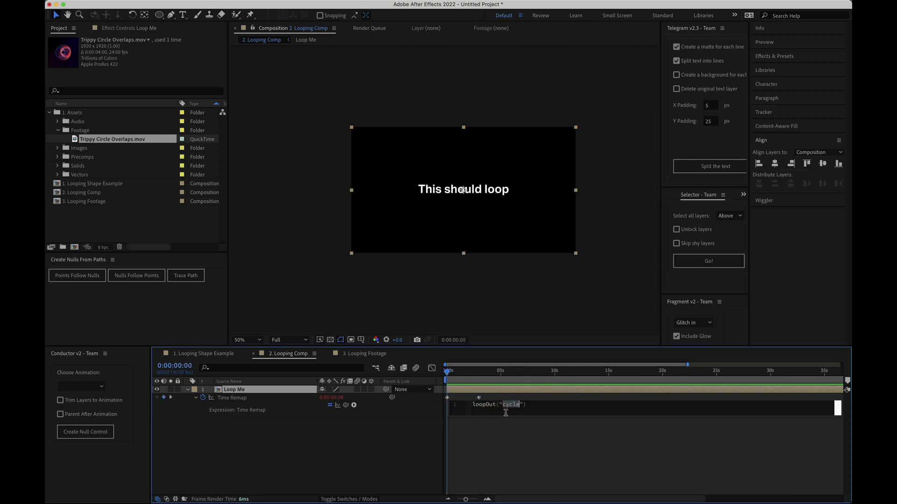
pyautogui.write('pingpo')
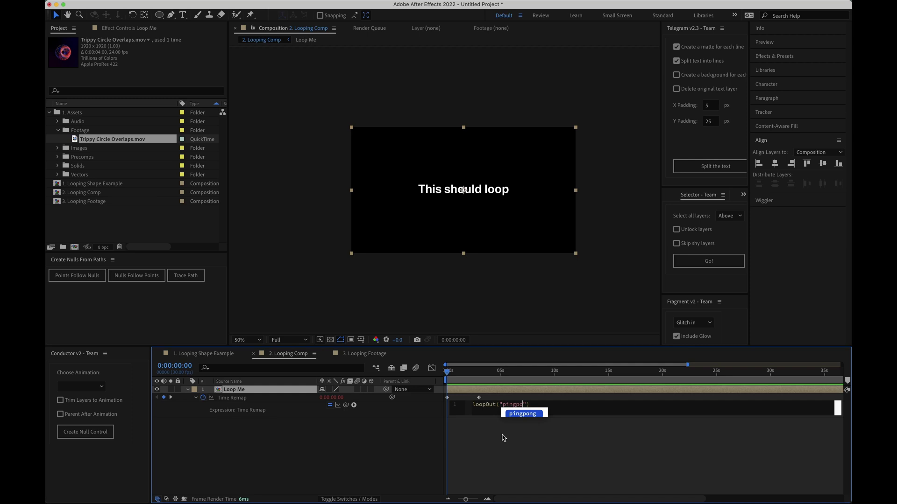
pyautogui.write('ng')
pyautogui.click(508, 436)
pyautogui.press('space')
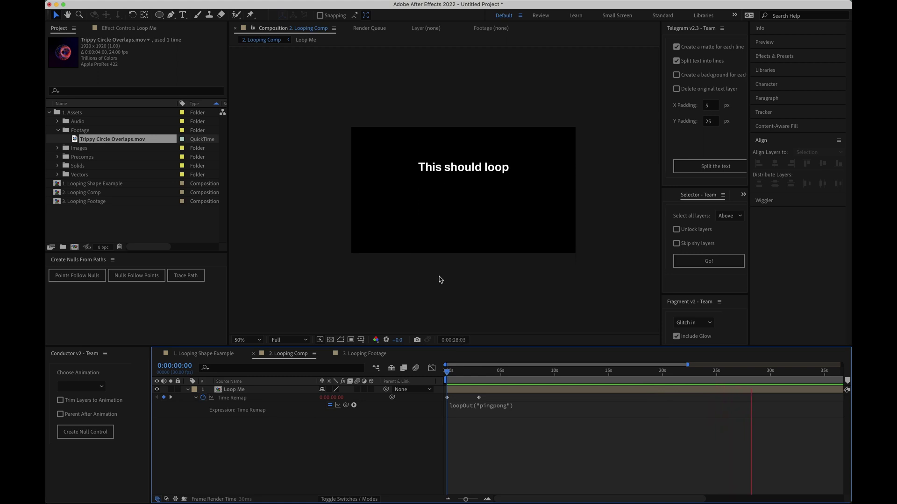
pyautogui.press('space')
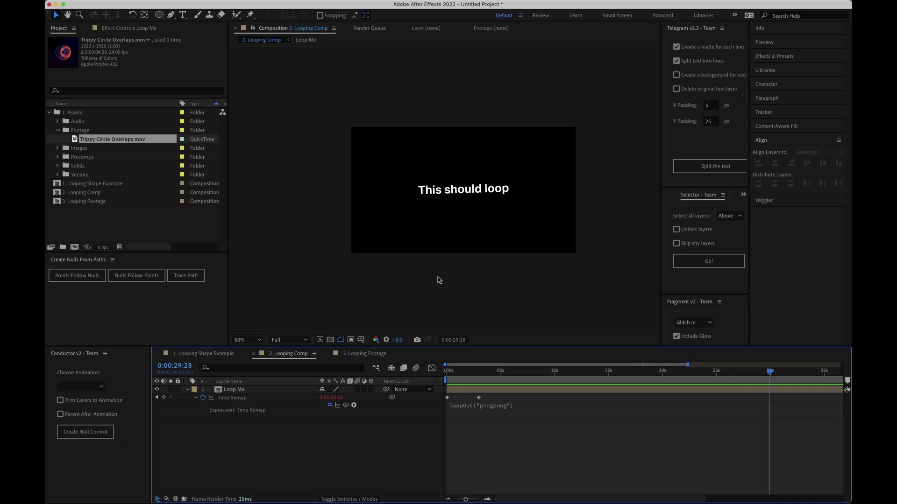
# In the 3. Looping Footage comp, scrub the 4-second Trippy Circle Overlaps layer, then select its Project footage item
pyautogui.click(357, 355)
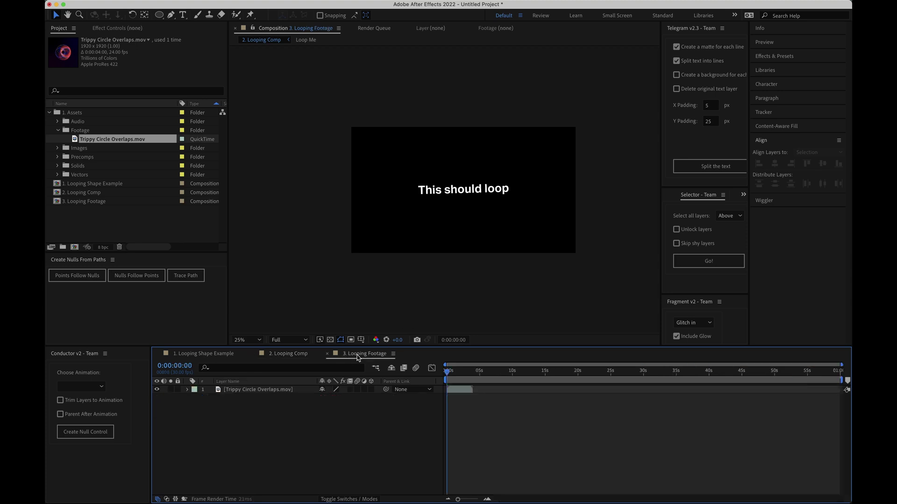
pyautogui.click(257, 392)
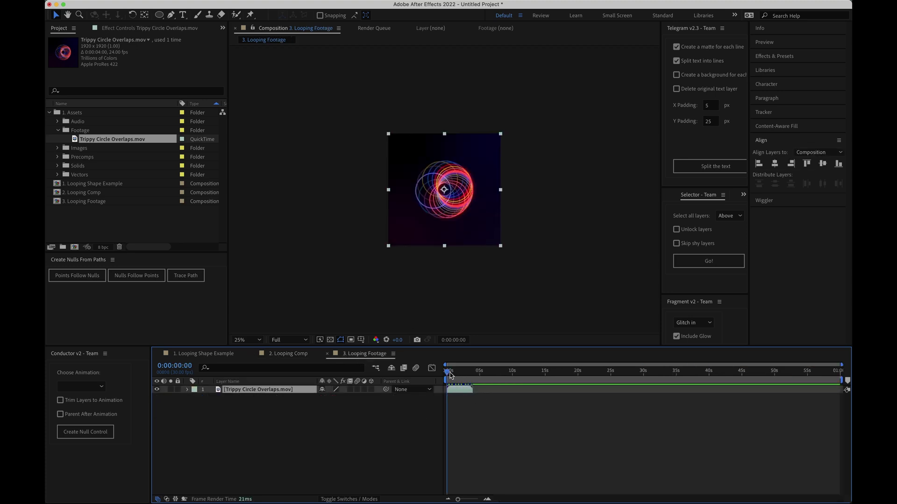
pyautogui.moveTo(447, 372)
pyautogui.mouseDown()
pyautogui.moveTo(479, 373)
pyautogui.moveTo(447, 371)
pyautogui.mouseUp()
pyautogui.click(393, 412)
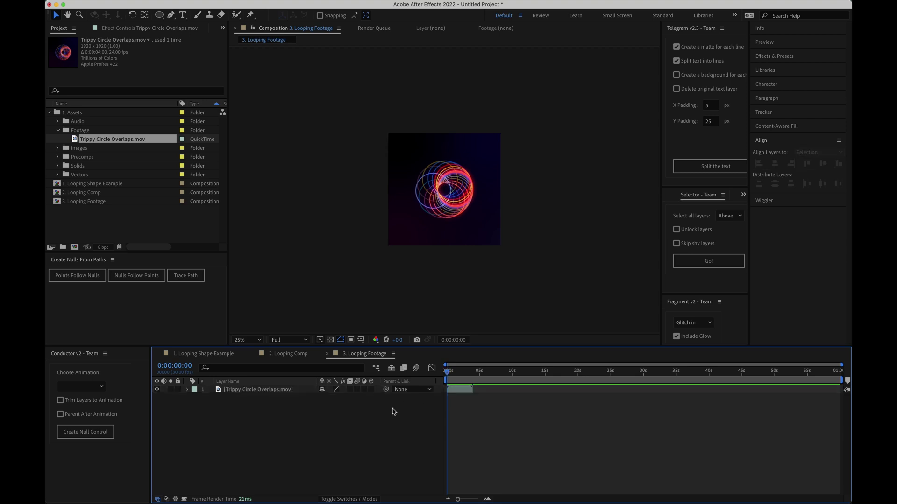
pyautogui.click(126, 142)
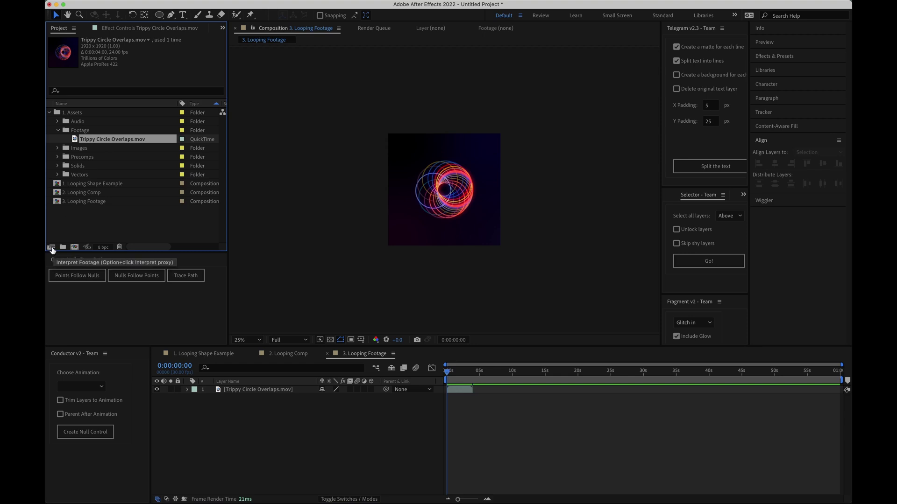
# Open Interpret Footage for Trippy Circle Overlaps.mov and select the Loop count value
pyautogui.click(51, 248)
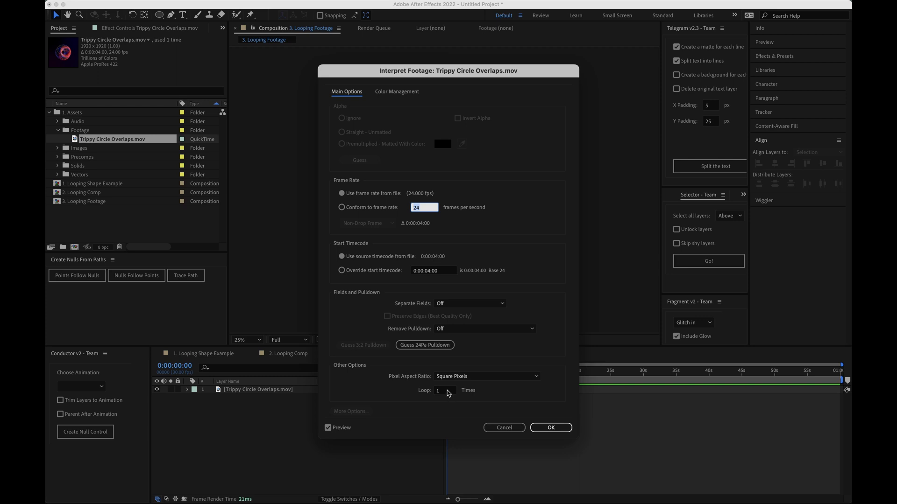
pyautogui.click(446, 391)
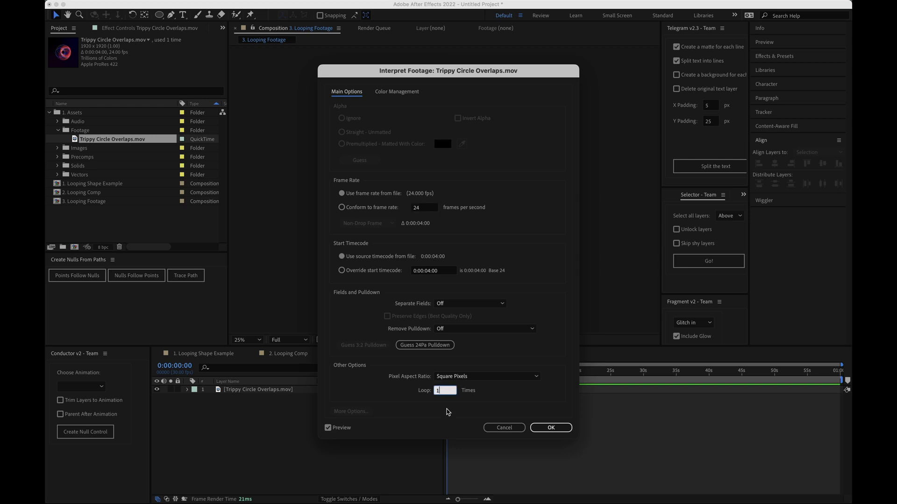
# Apply the 10-times loop and stretch the footage layer's out-point to 0:00:40:00, then scrub it
pyautogui.click(535, 426)
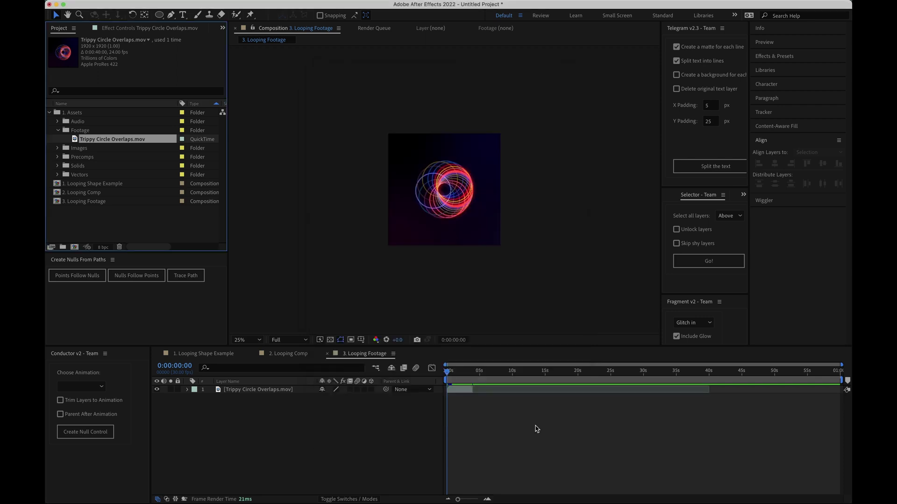
pyautogui.click(471, 390)
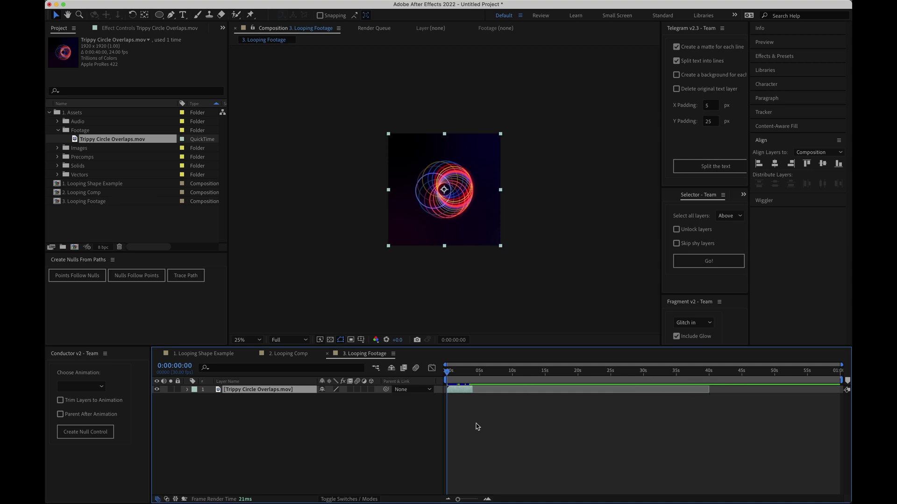
pyautogui.moveTo(473, 391); pyautogui.dragTo(720, 396)
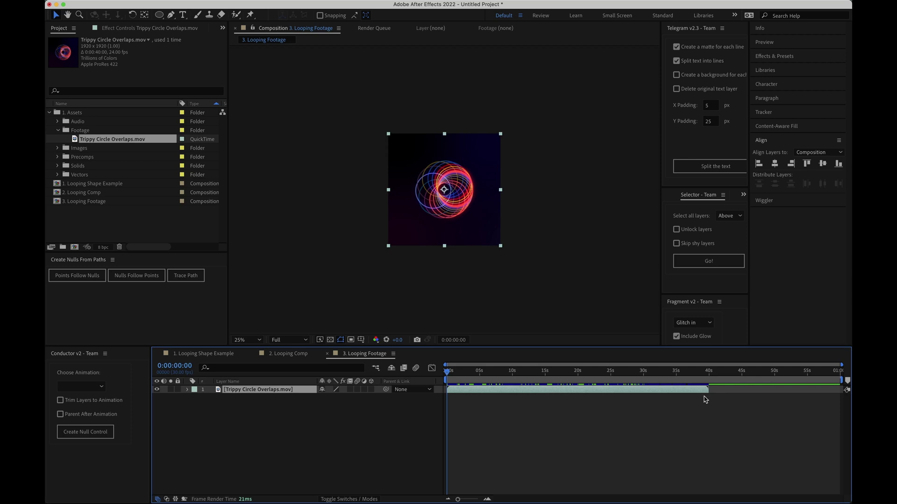
pyautogui.moveTo(466, 378); pyautogui.dragTo(437, 377)
# Preview the Looping Footage comp from 0:00:00:00 to watch the circle footage repeat
pyautogui.press('space')
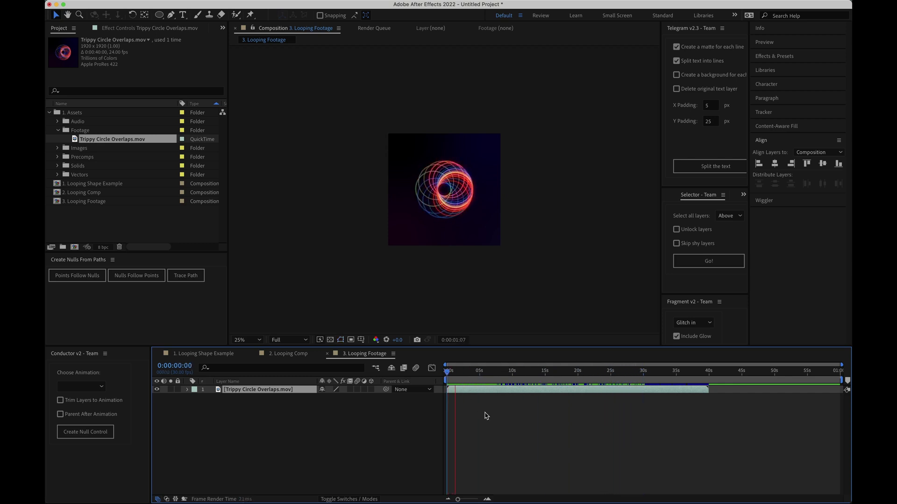